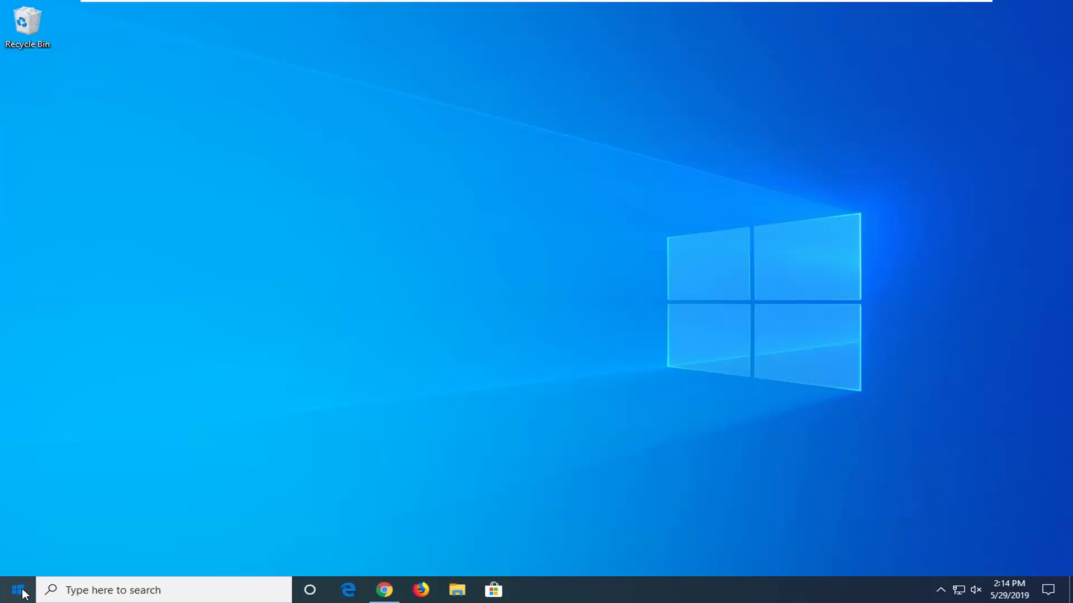
Search the Start menu for 'tro' and open the Troubleshoot settings result
{"action": "left_click", "coordinate": [17, 590]}
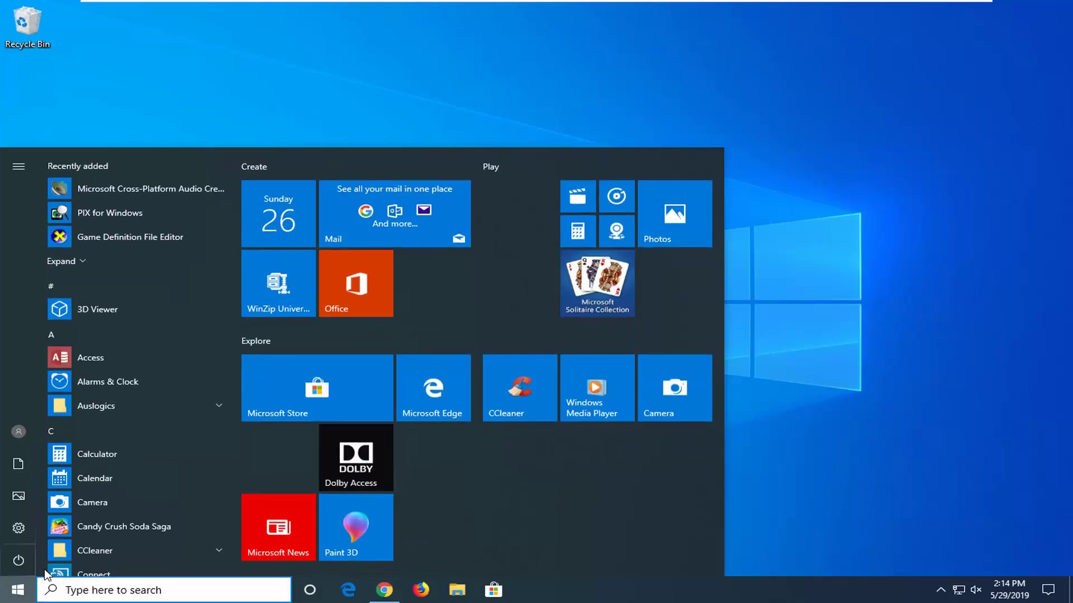
{"action": "type", "text": "troubleshoot"}
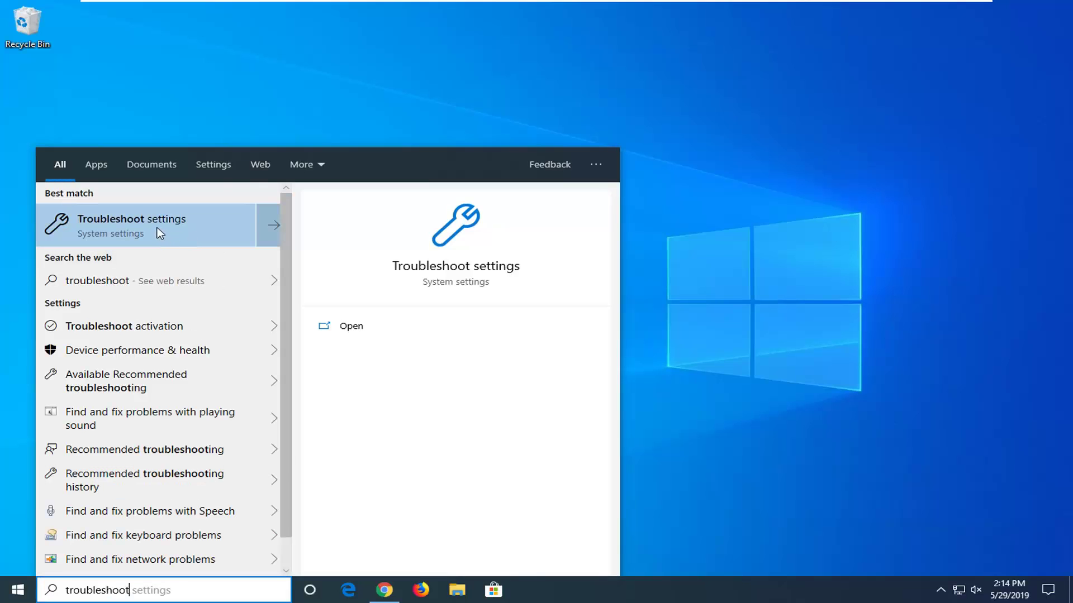
{"action": "key", "text": "Return"}
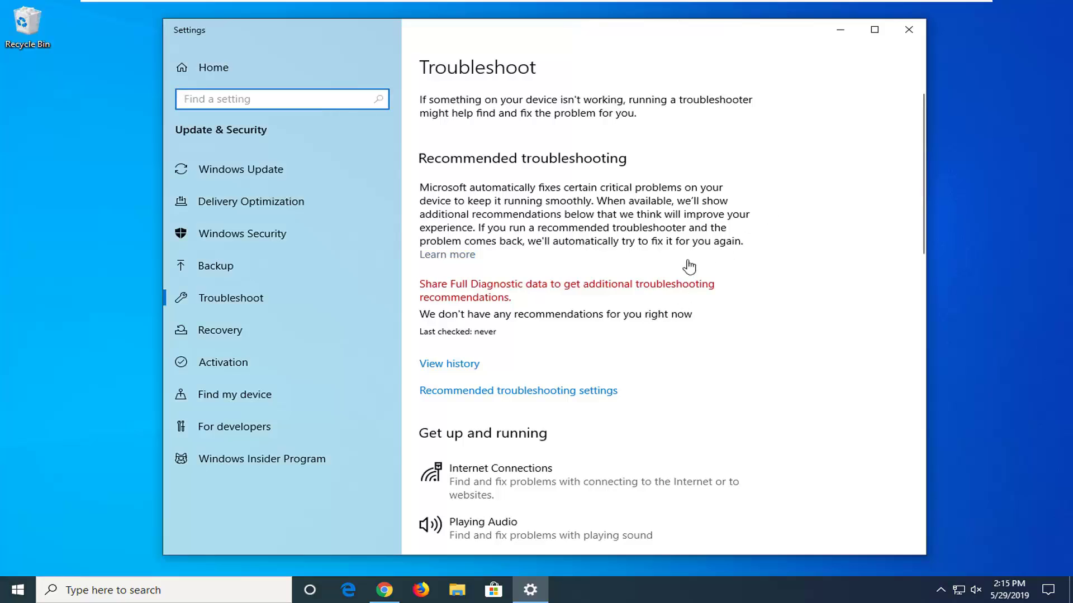
Scroll to the Printer entry and run its troubleshooter until it suggests a fix
{"action": "scroll", "coordinate": [684, 268], "scroll_direction": "down", "scroll_amount": 5}
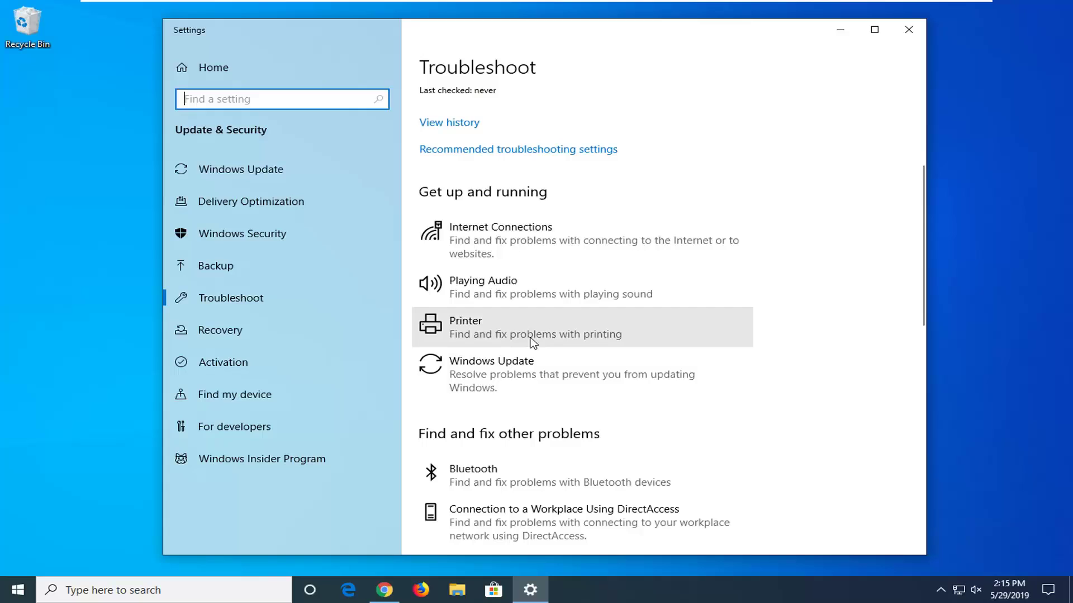
{"action": "left_click", "coordinate": [567, 335]}
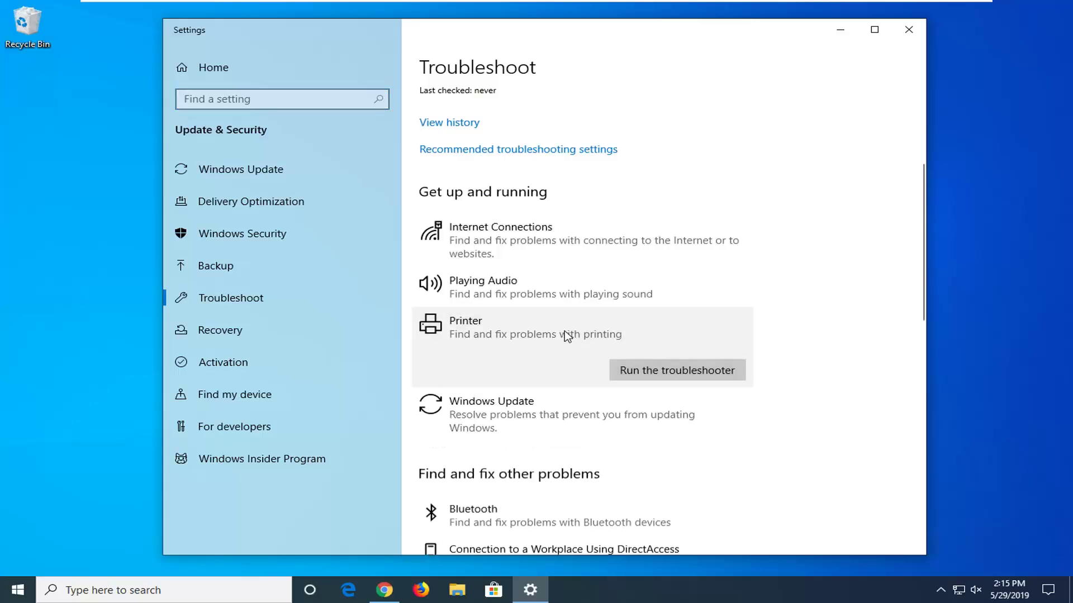
{"action": "left_click", "coordinate": [643, 371]}
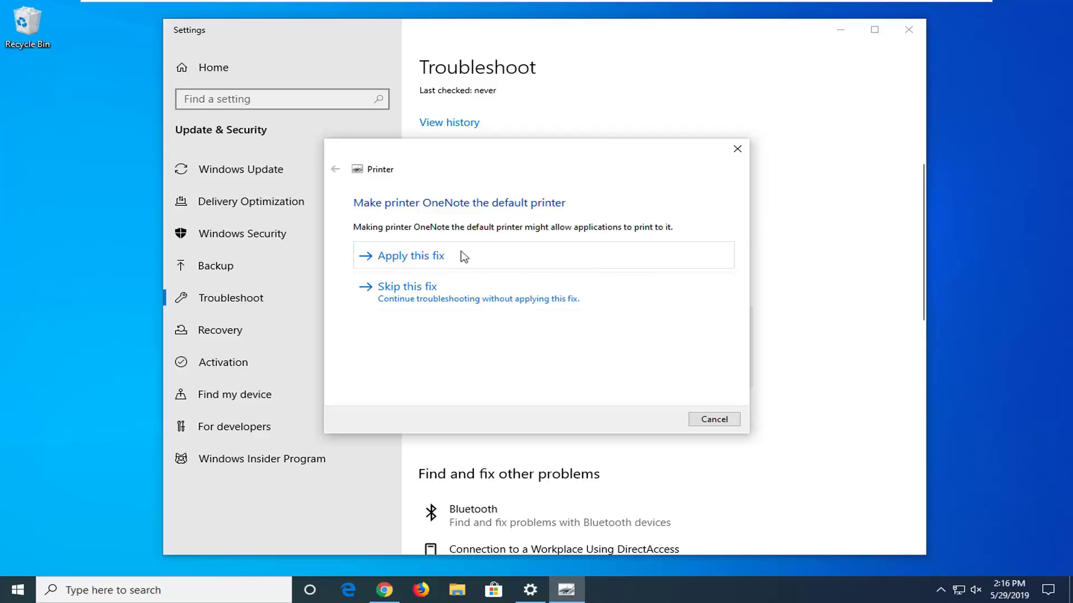
Apply the fix making OneNote the default printer, then close the troubleshooter and Settings
{"action": "left_click", "coordinate": [445, 264]}
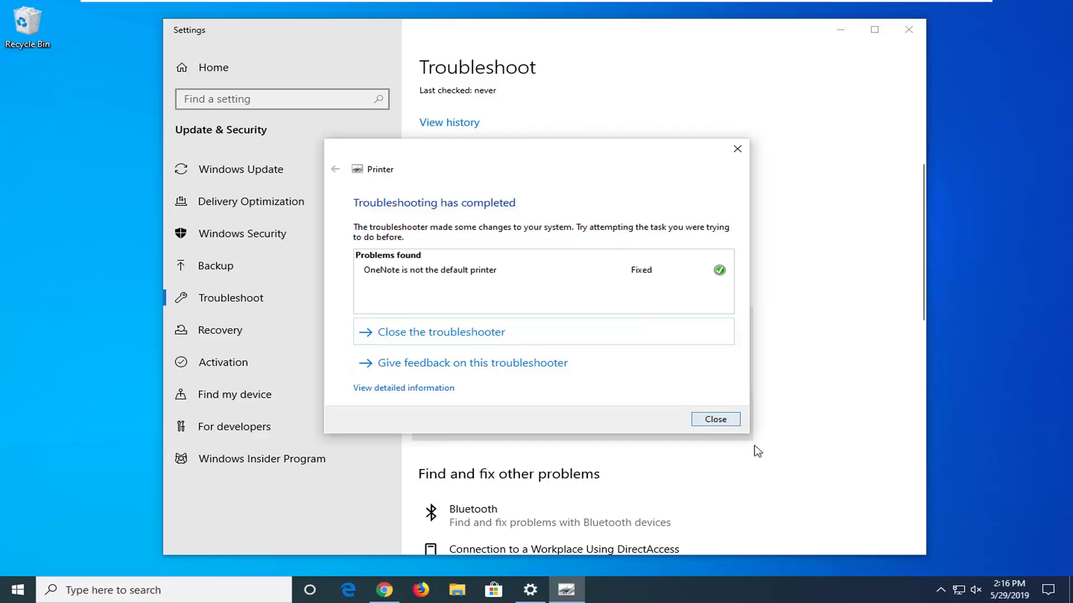
{"action": "left_click", "coordinate": [726, 422]}
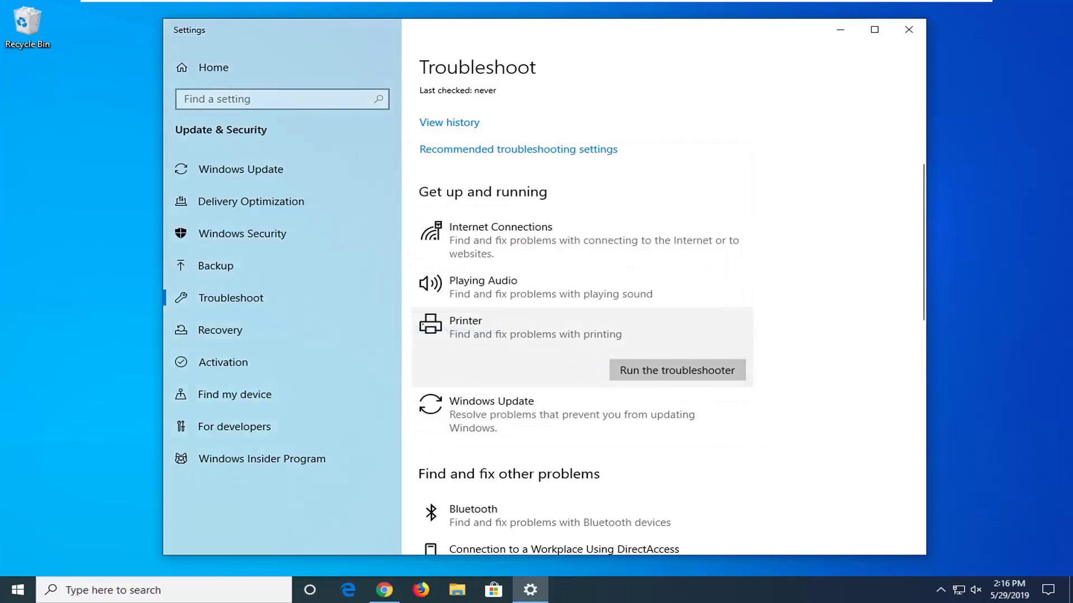
{"action": "left_click", "coordinate": [909, 31]}
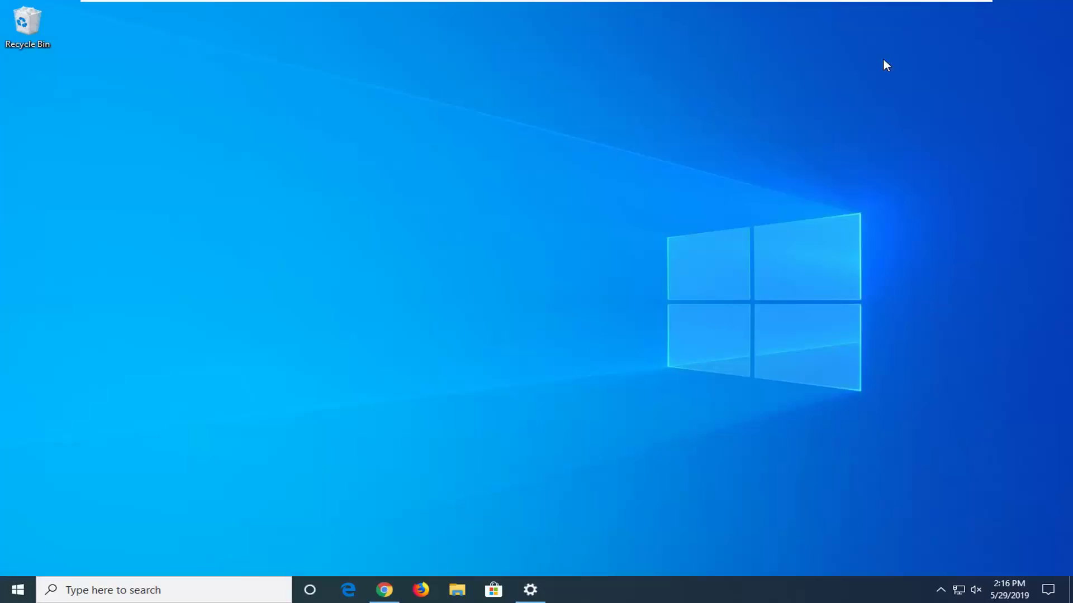
Search the Start menu for 'control panel' and open the Control Panel best match
{"action": "left_click", "coordinate": [17, 591]}
{"action": "type", "text": "control"}
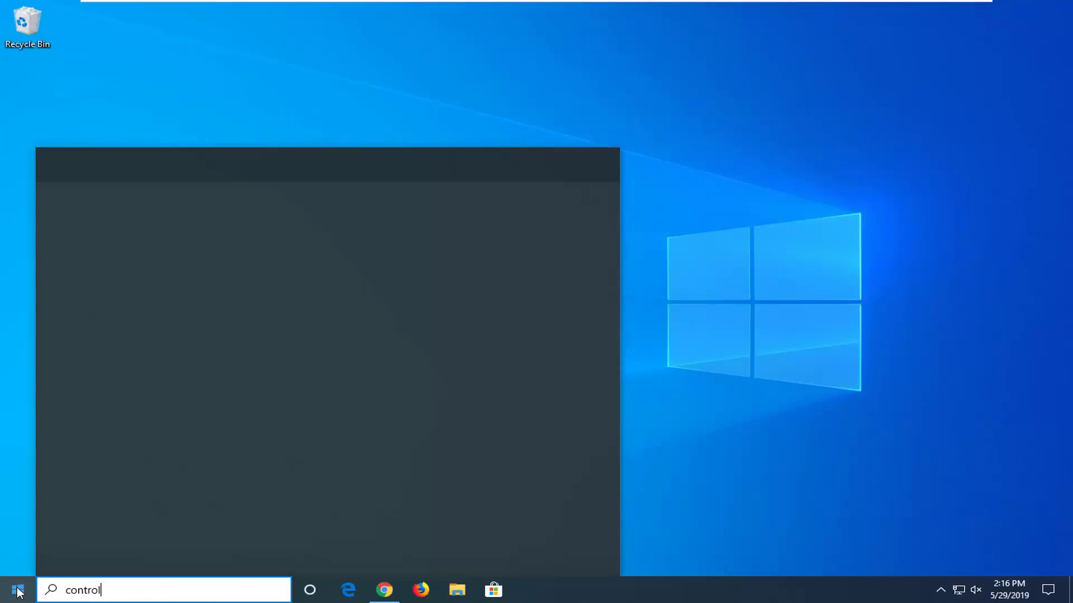
{"action": "type", "text": " panel"}
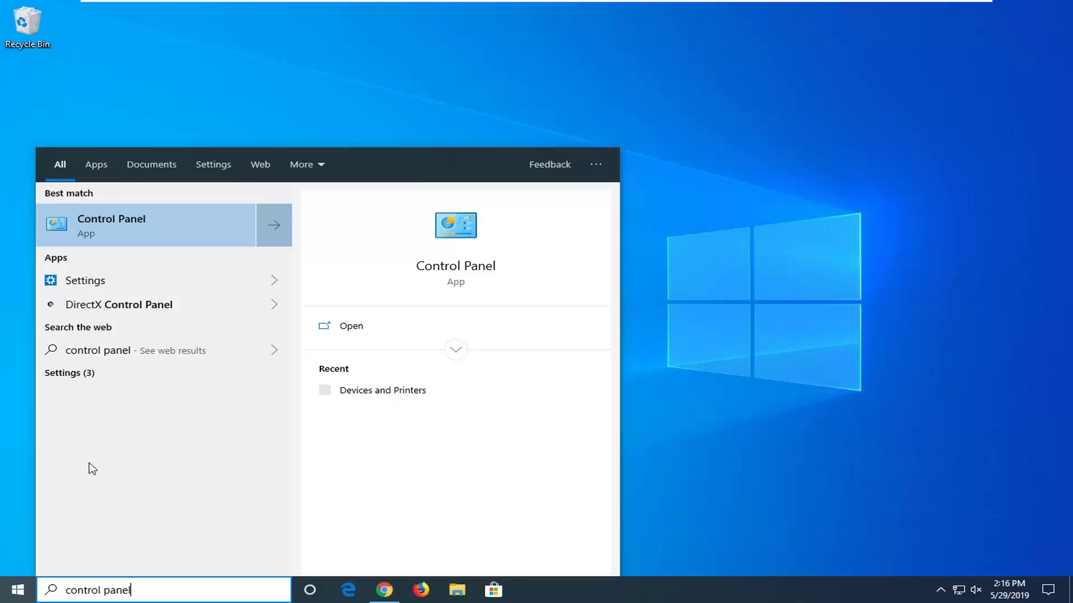
{"action": "left_click", "coordinate": [156, 216]}
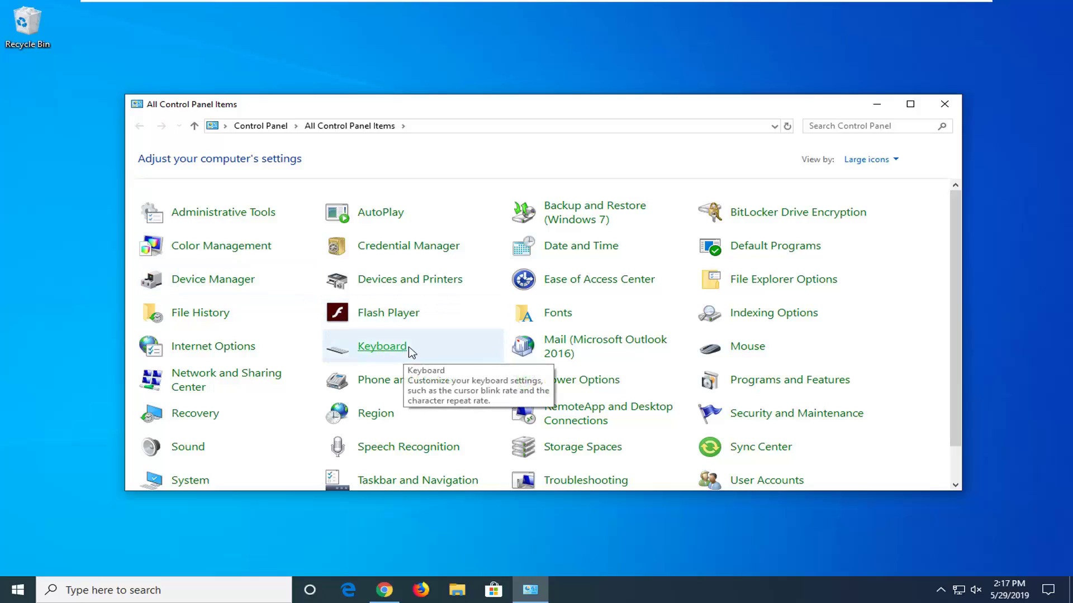
Open Devices and Printers, then collapse and re-expand the Printers group
{"action": "left_click", "coordinate": [427, 279]}
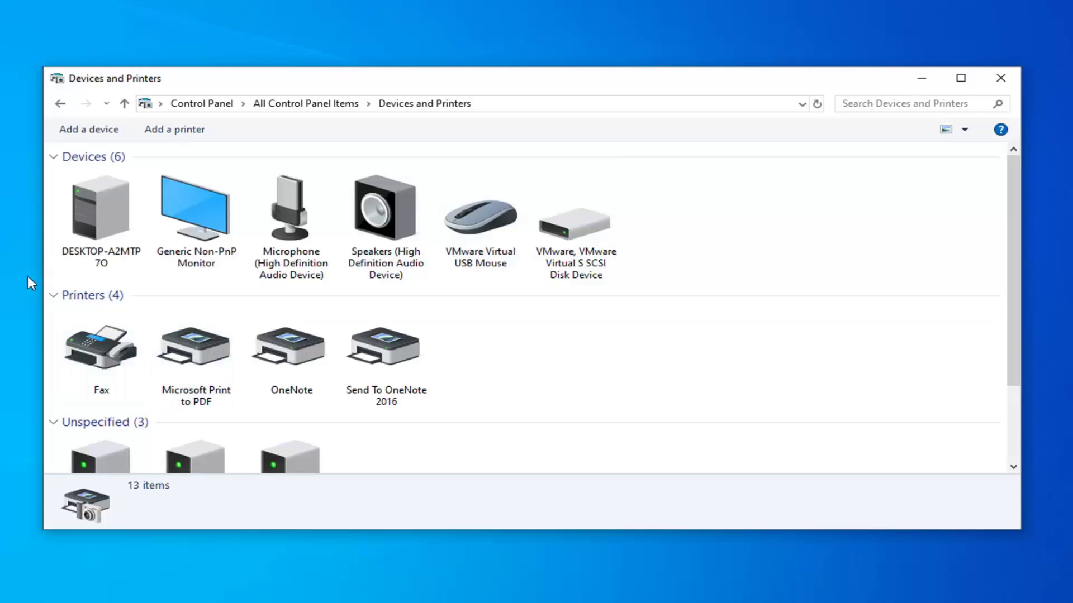
{"action": "left_click", "coordinate": [55, 295]}
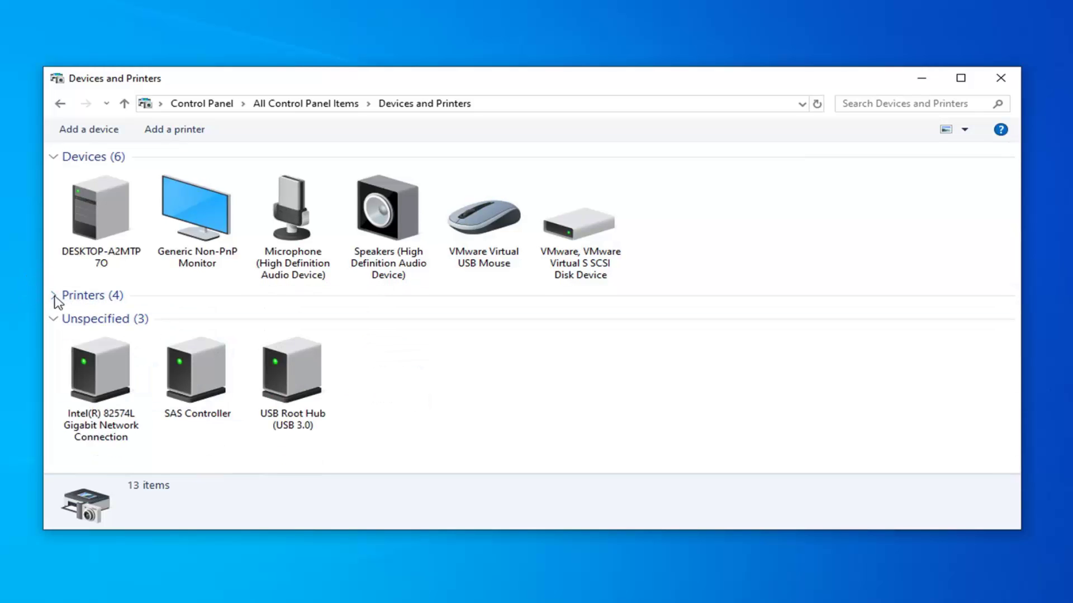
{"action": "left_click", "coordinate": [55, 298]}
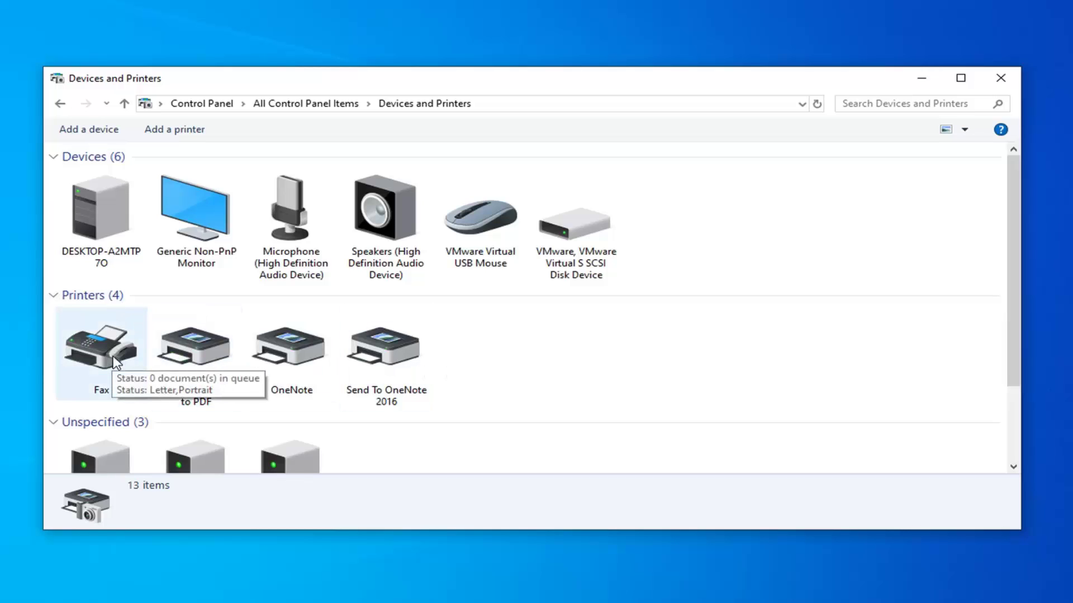
Start adding a printer and let the device search finish with no devices found
{"action": "left_click", "coordinate": [181, 132]}
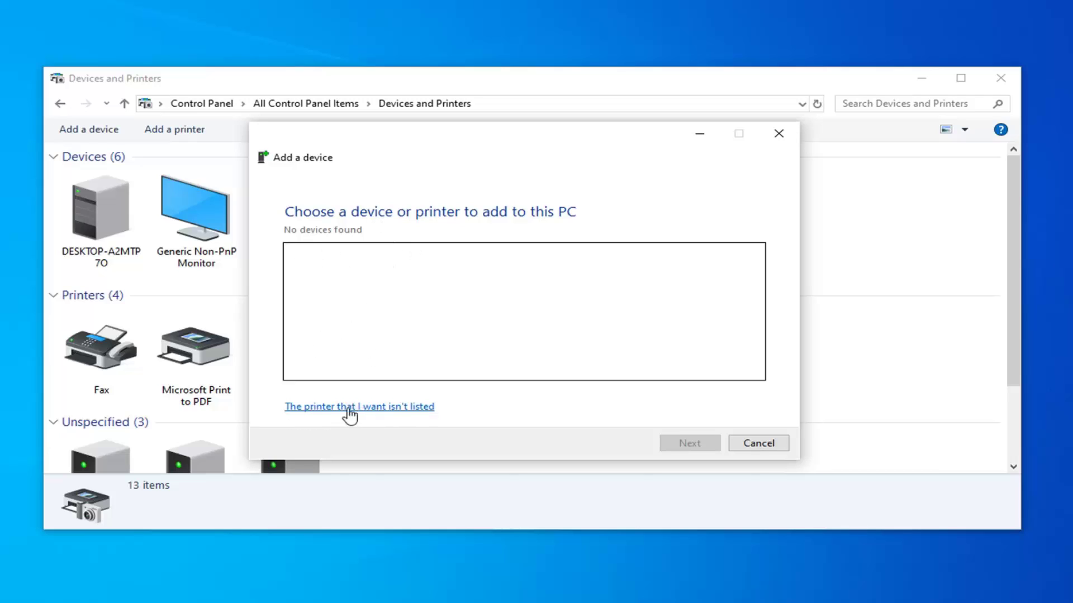
Set up a local printer manually on port LPT1 up to the driver step, then cancel
{"action": "left_click", "coordinate": [371, 411]}
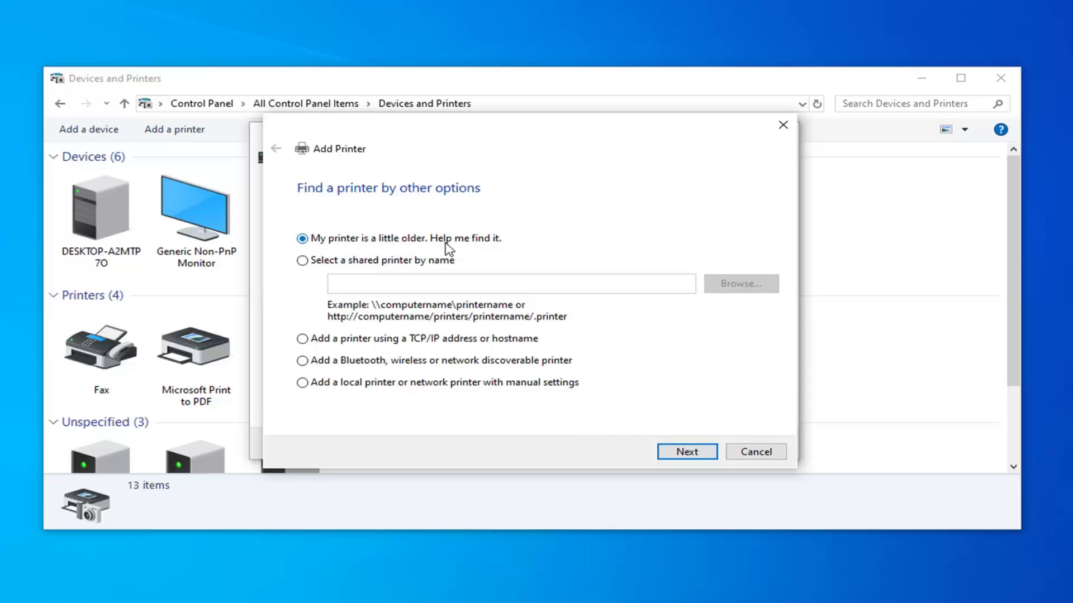
{"action": "left_click", "coordinate": [306, 384]}
{"action": "left_click", "coordinate": [304, 383]}
{"action": "left_click", "coordinate": [666, 454]}
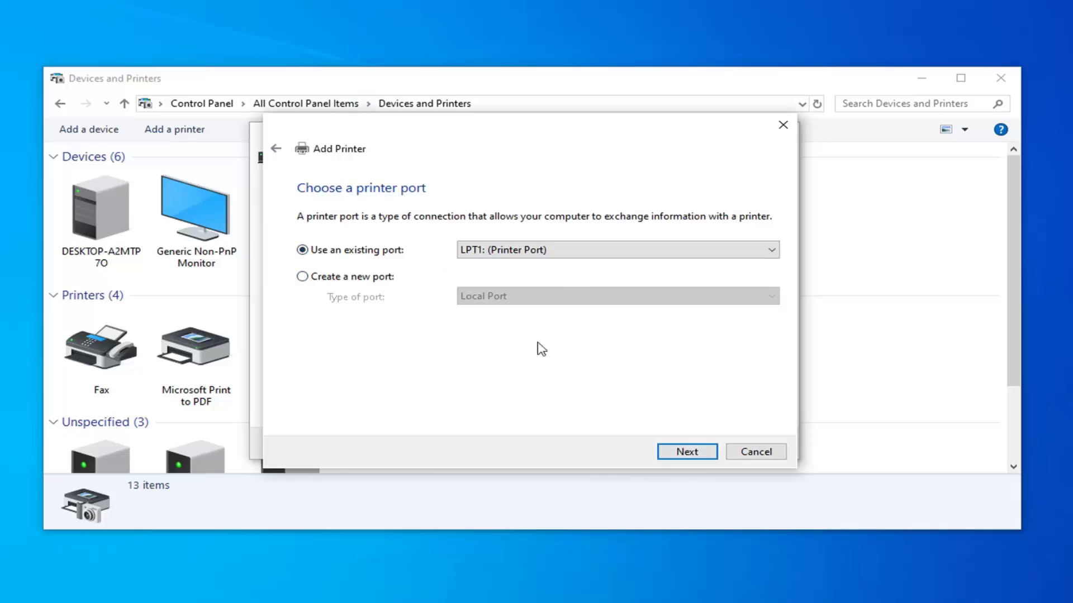
{"action": "left_click", "coordinate": [514, 252]}
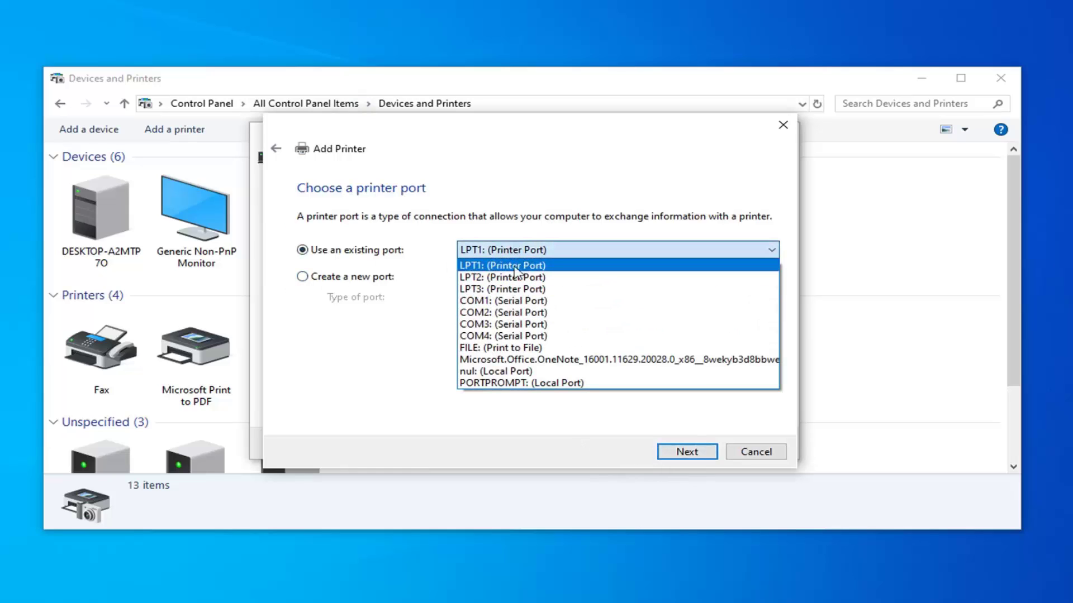
{"action": "left_click", "coordinate": [457, 436]}
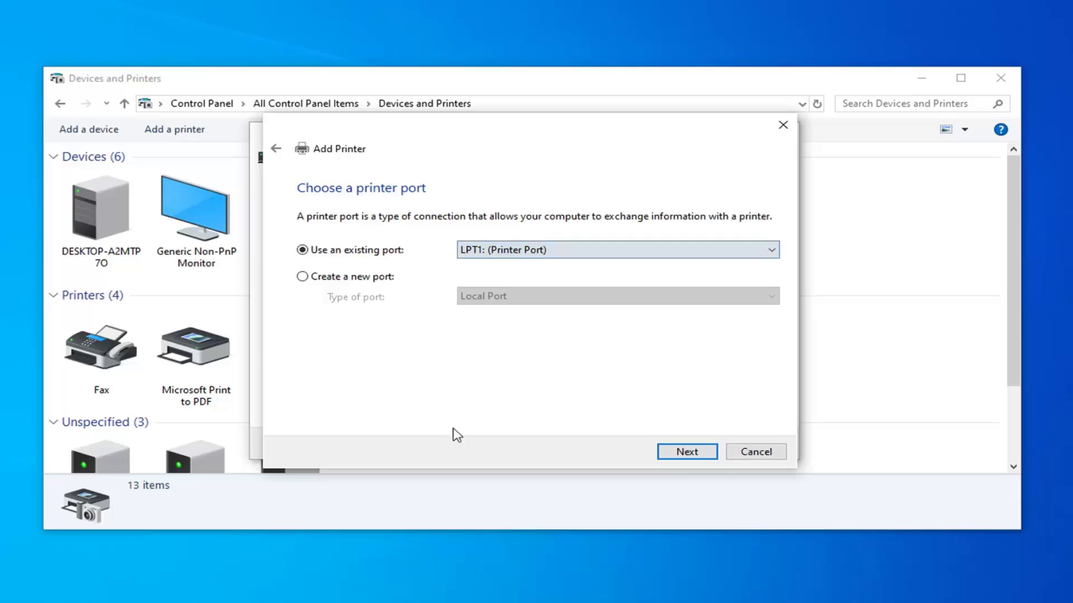
{"action": "left_click", "coordinate": [691, 454]}
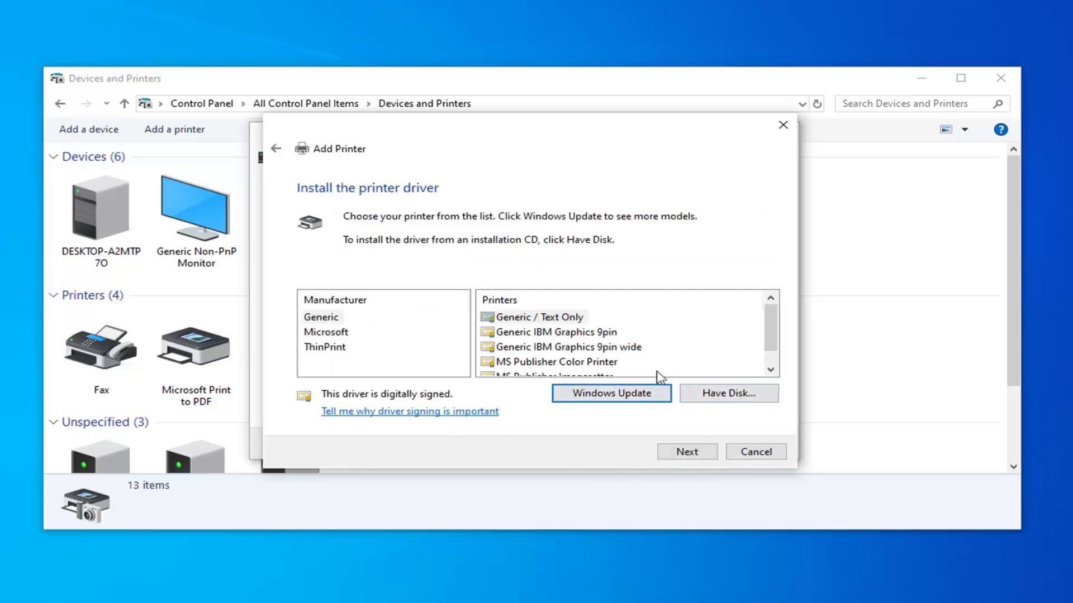
{"action": "left_click", "coordinate": [741, 450]}
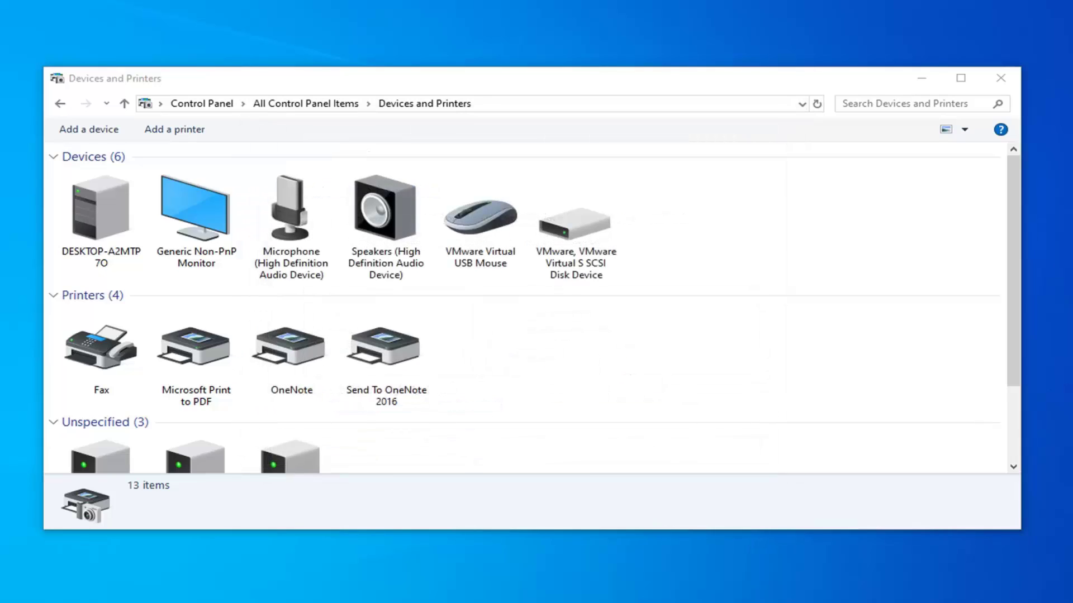
Close Devices and Printers and the Add a device dialog, then open Device Manager from Start search
{"action": "left_click", "coordinate": [1000, 78]}
{"action": "left_click", "coordinate": [781, 135]}
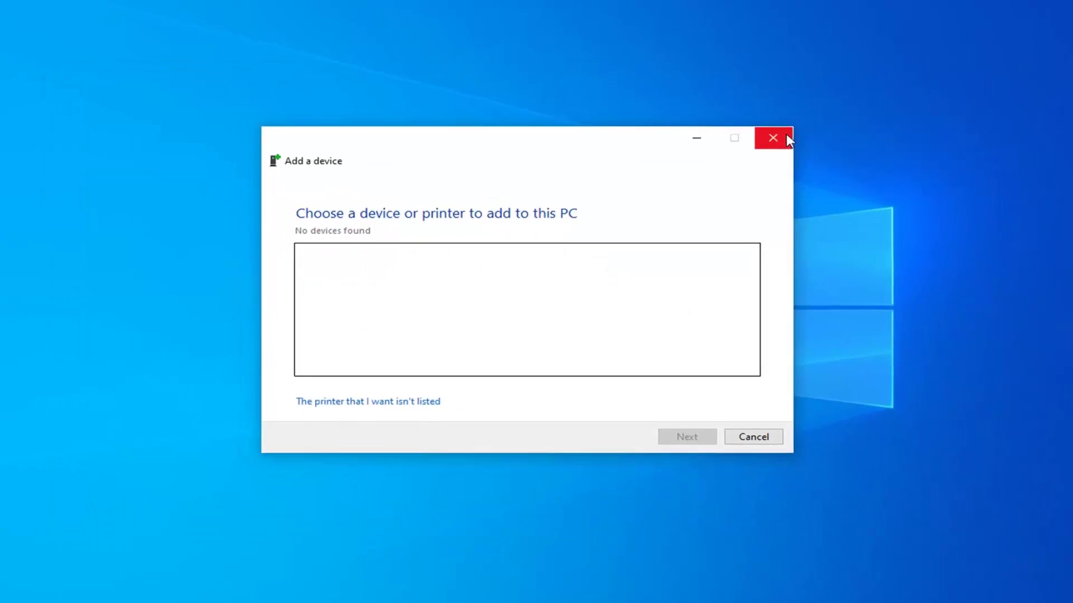
{"action": "left_click", "coordinate": [2, 599]}
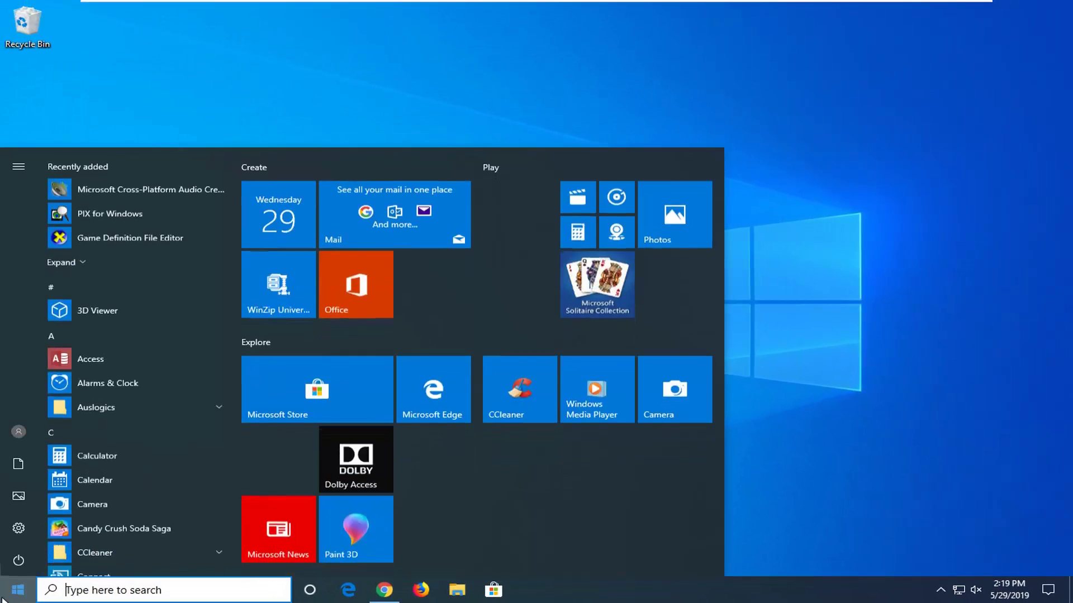
{"action": "type", "text": "device manager"}
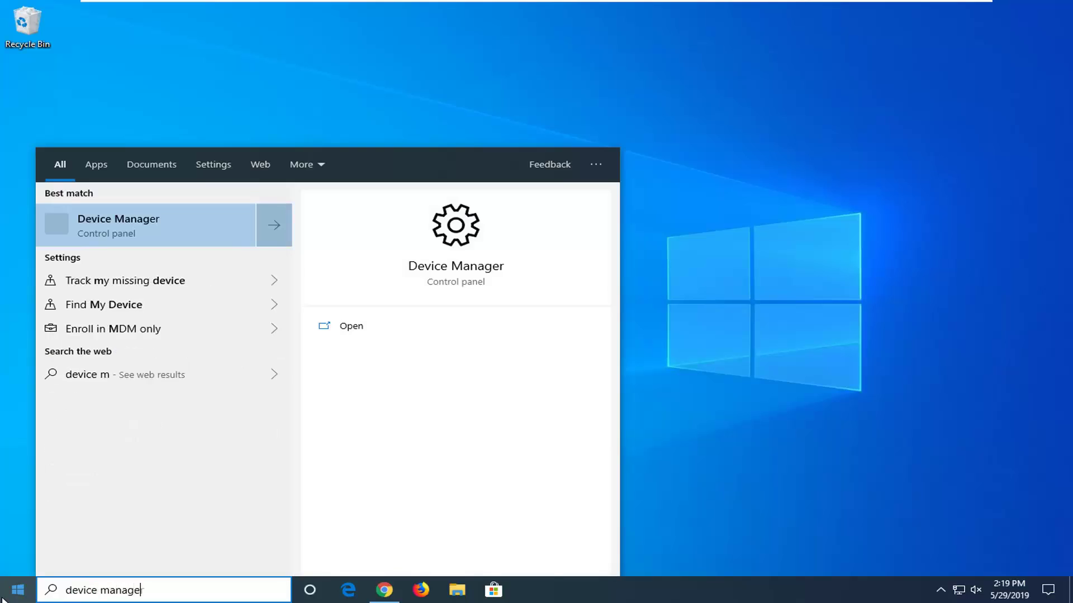
{"action": "left_click", "coordinate": [146, 239]}
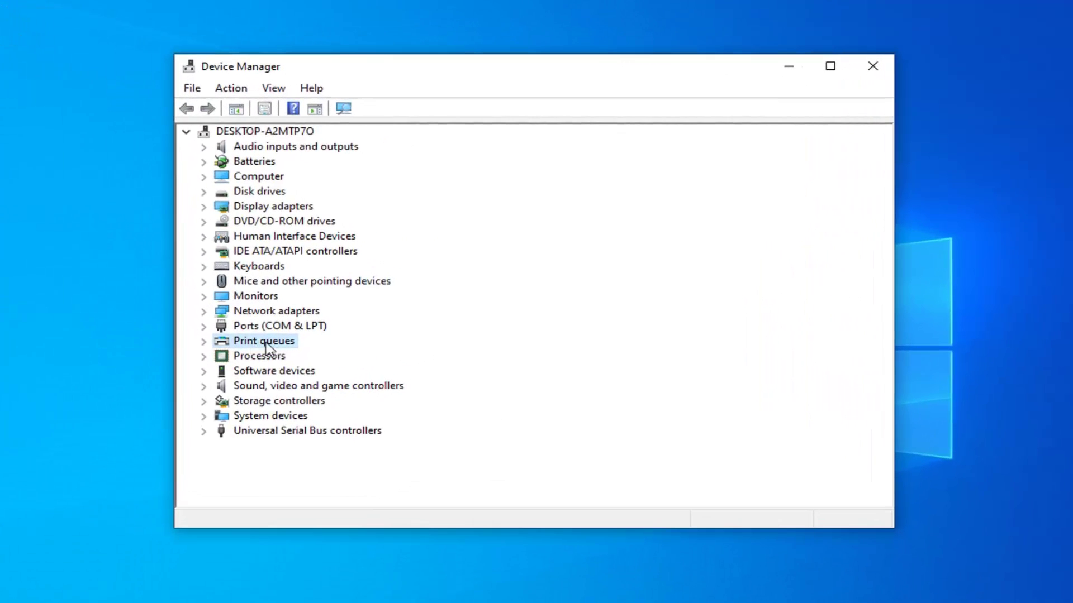
Expand Print queues, uninstall Microsoft Print to PDF with confirmation, and close Device Manager
{"action": "left_click", "coordinate": [203, 341]}
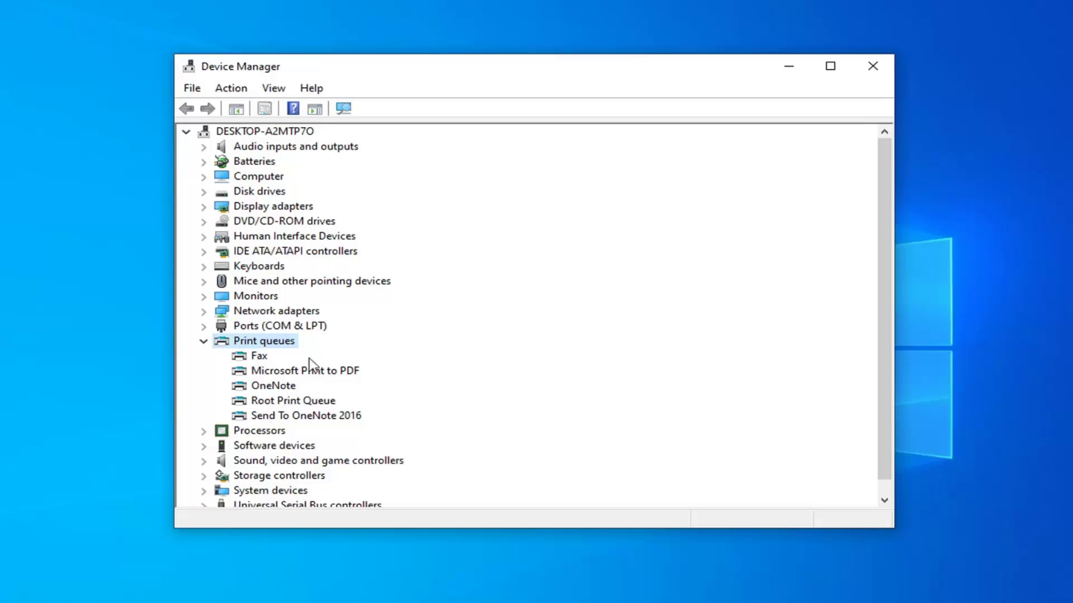
{"action": "right_click", "coordinate": [267, 370]}
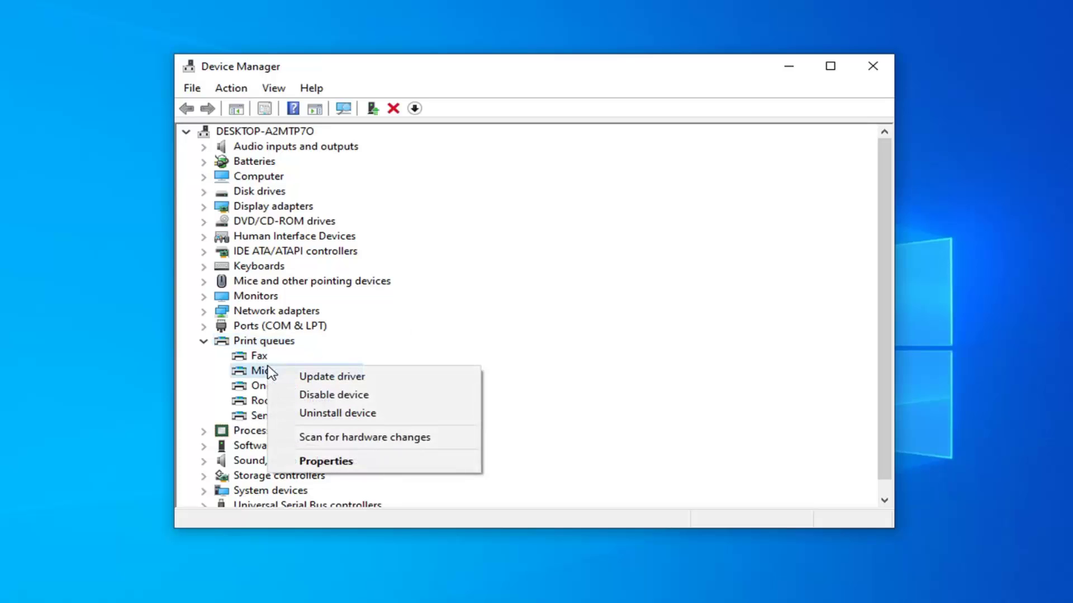
{"action": "left_click", "coordinate": [307, 415]}
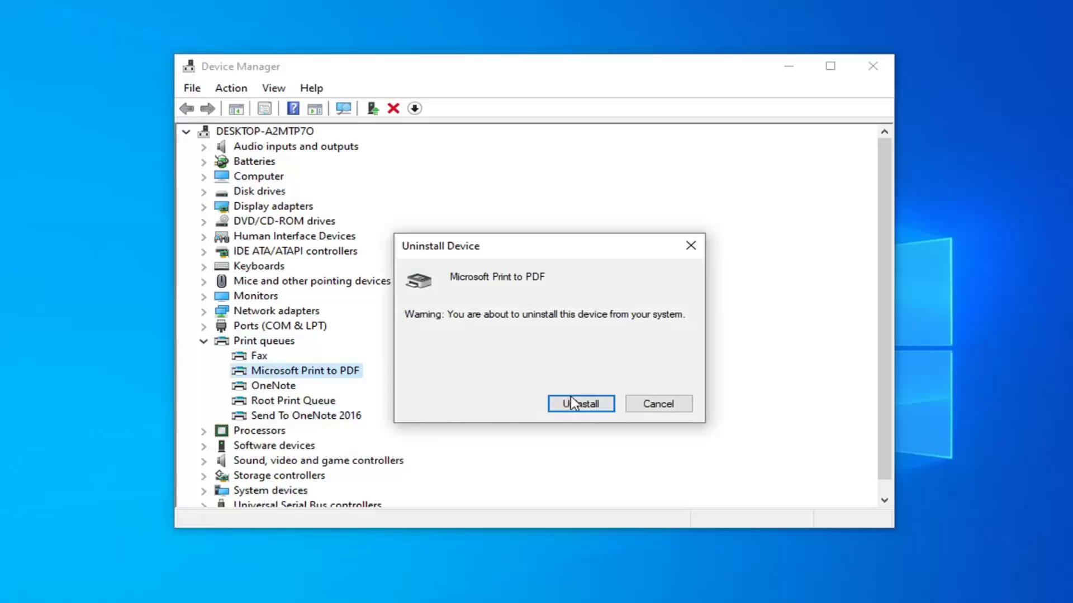
{"action": "left_click", "coordinate": [581, 405]}
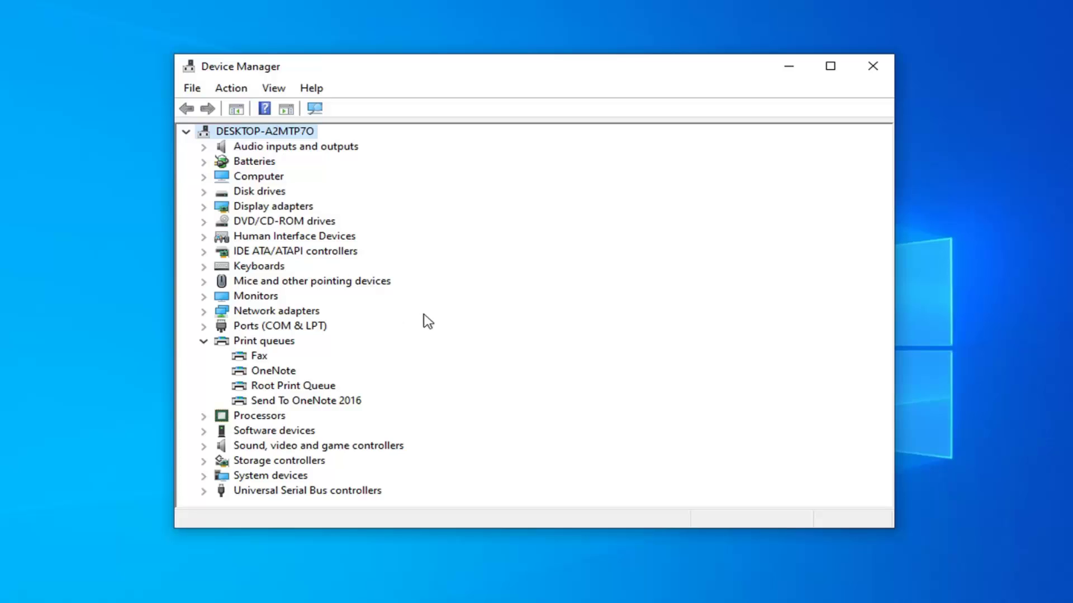
{"action": "left_click", "coordinate": [870, 72]}
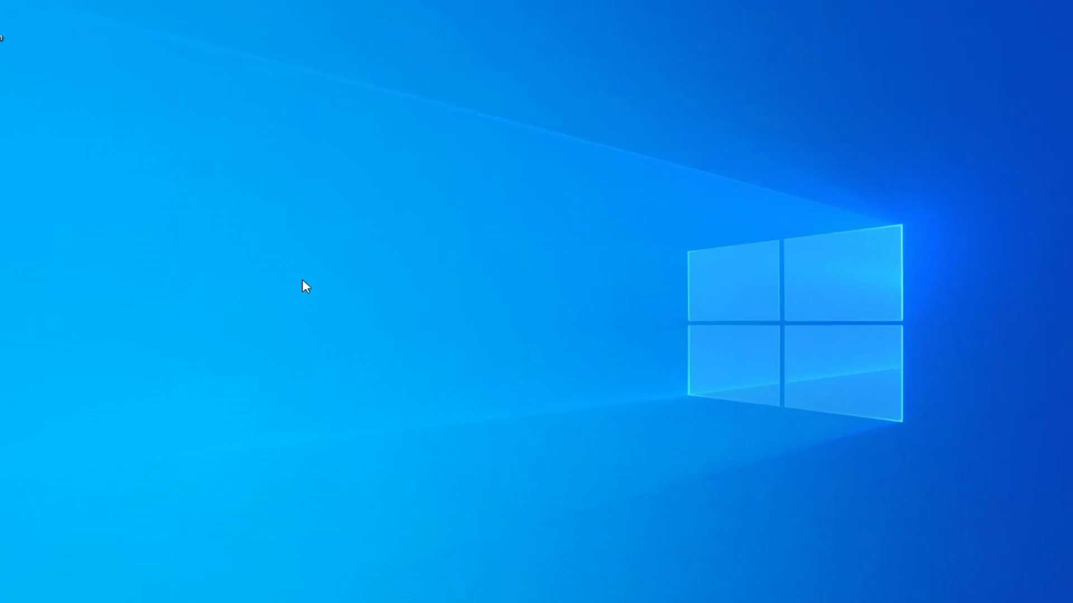